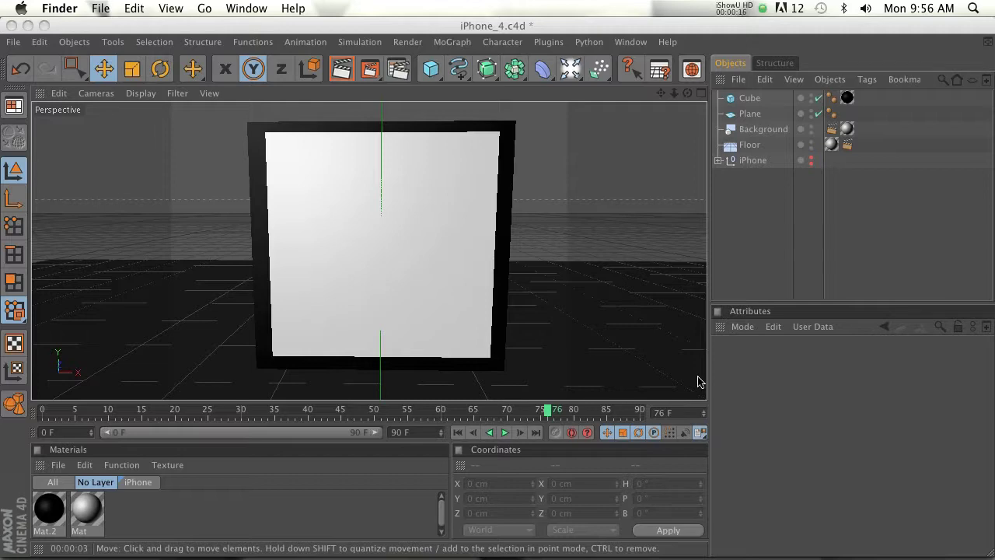
Switch to Safari and examine the Google image results for "escher droste" as references for recursive picture-in-picture frames.
mouse_move(191, 537)
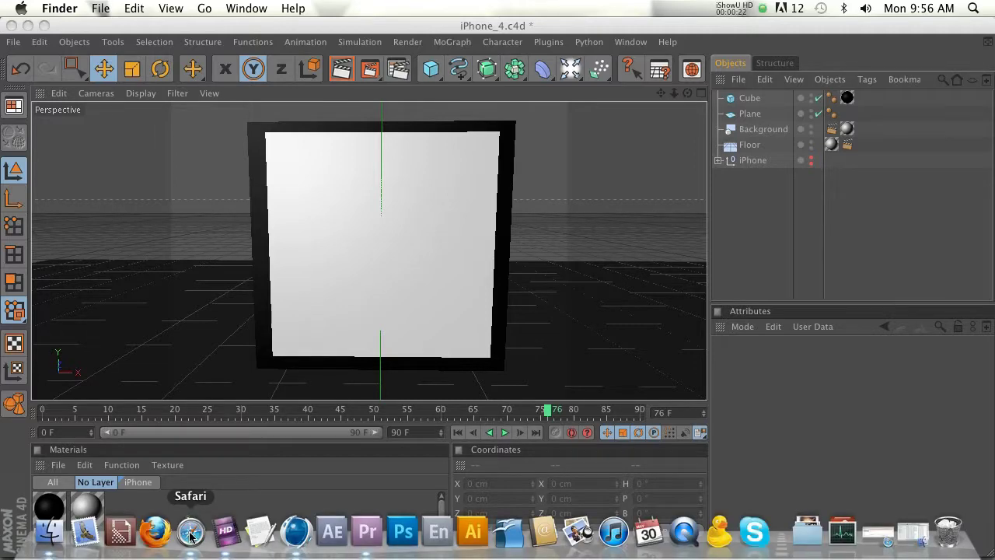
click(191, 533)
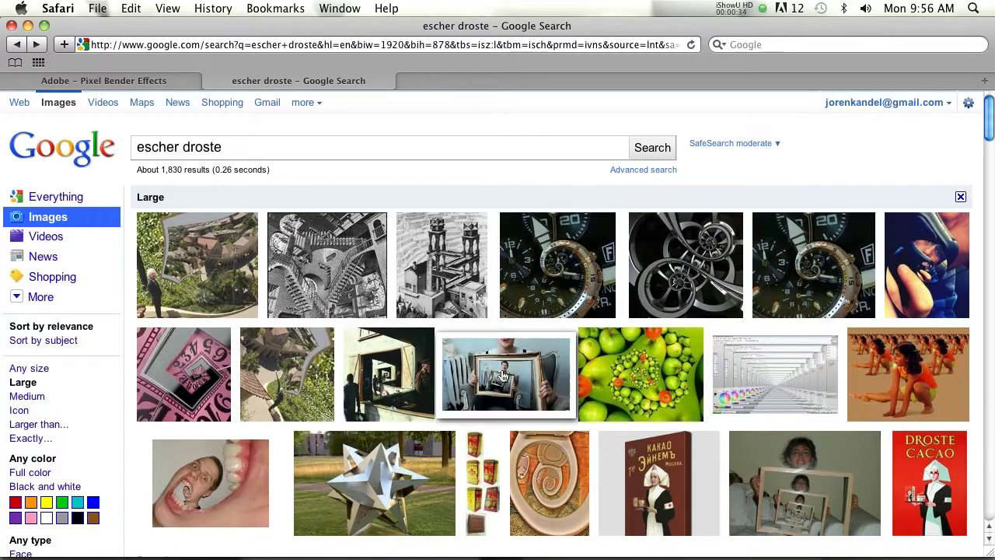
mouse_move(507, 378)
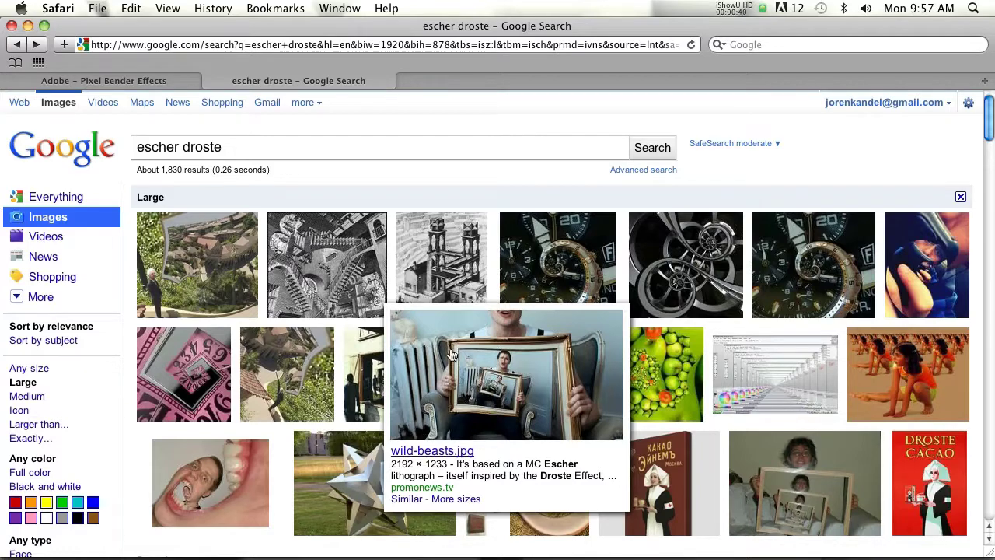
drag(991, 112, 990, 147)
mouse_move(371, 381)
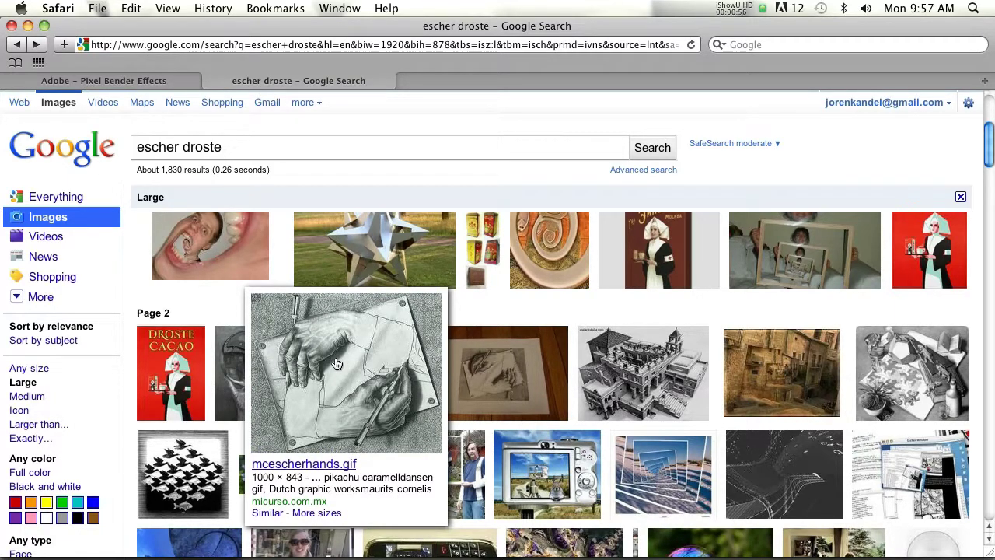
drag(990, 146, 990, 160)
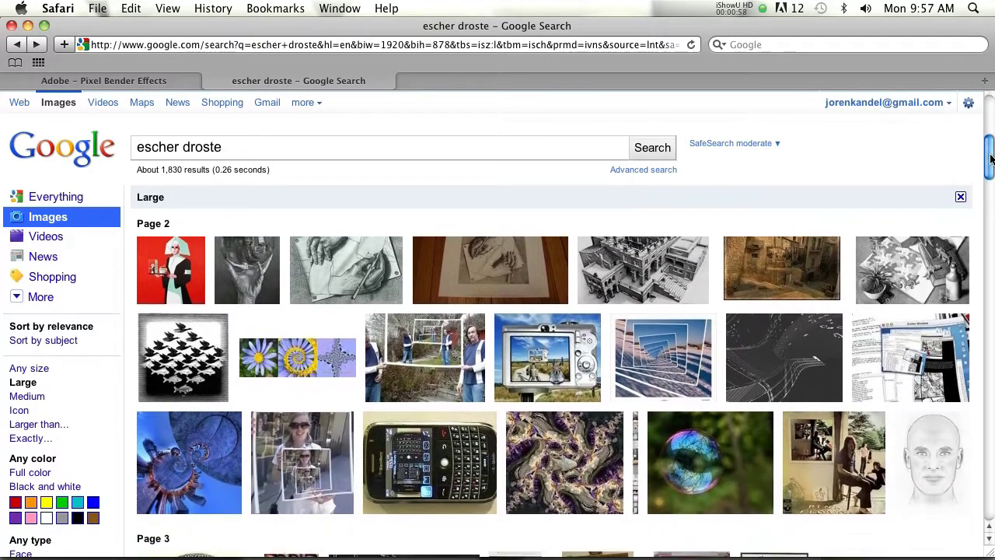
mouse_move(648, 370)
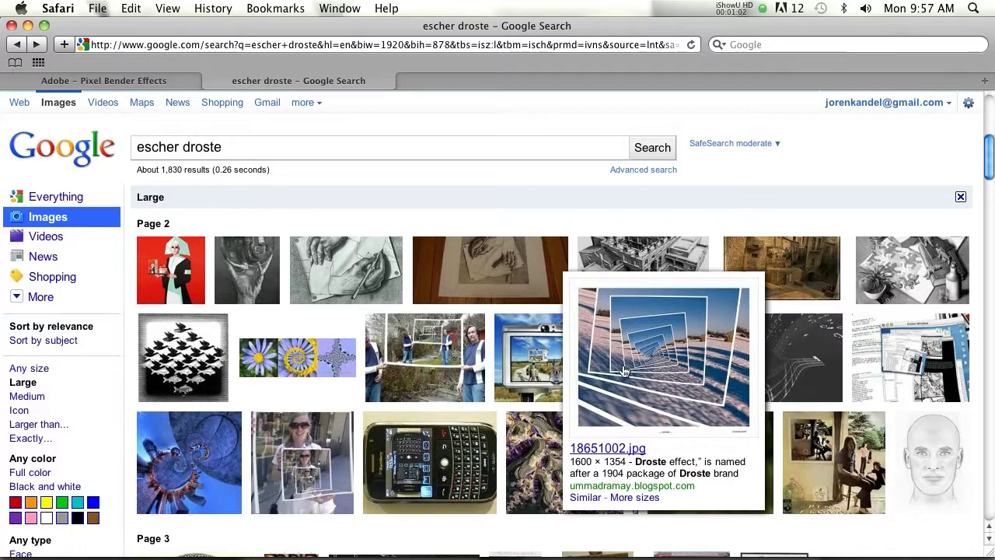
scroll(466, 427, down, 3)
In Cinema 4D, create a new material with Camera Shader as its color texture and the Specular channel turned off.
click(289, 534)
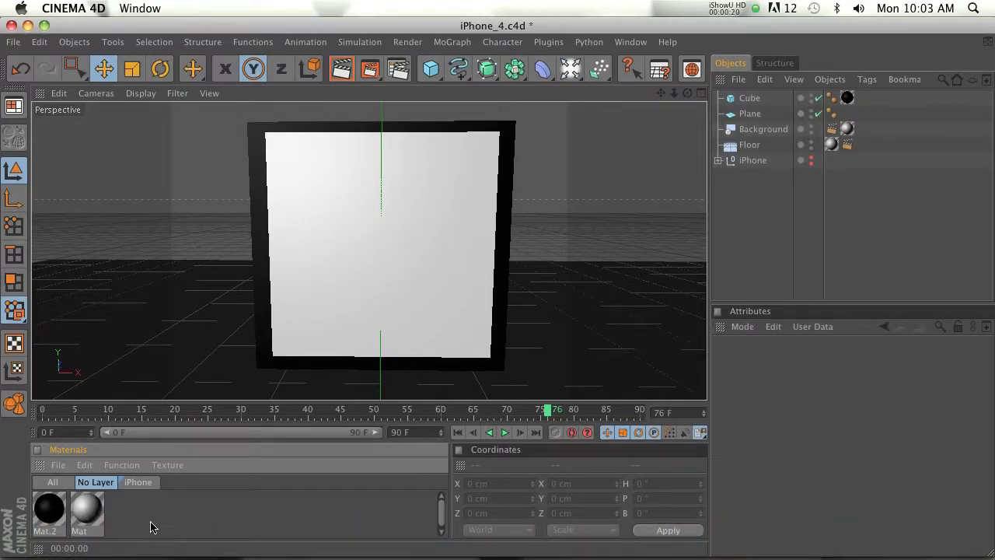
double_click(131, 518)
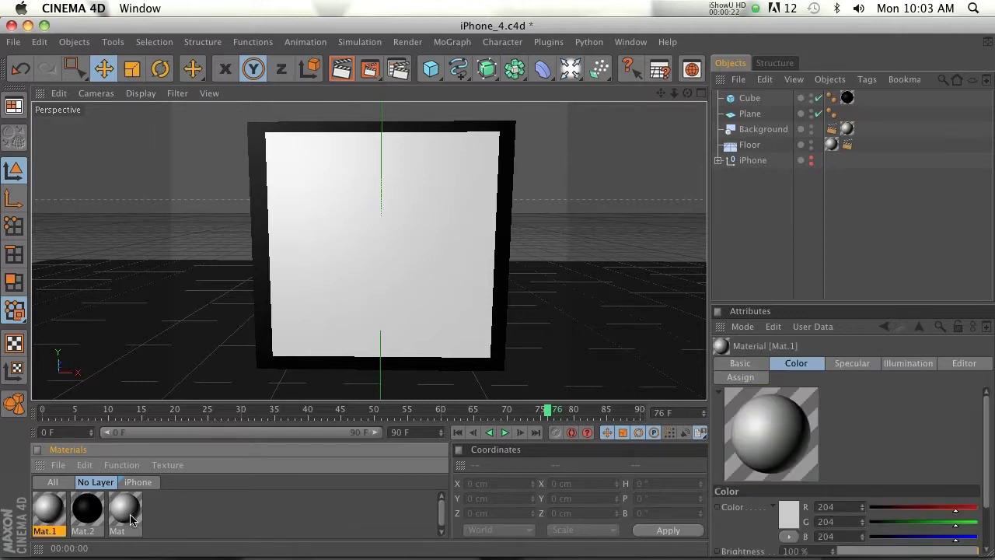
double_click(55, 513)
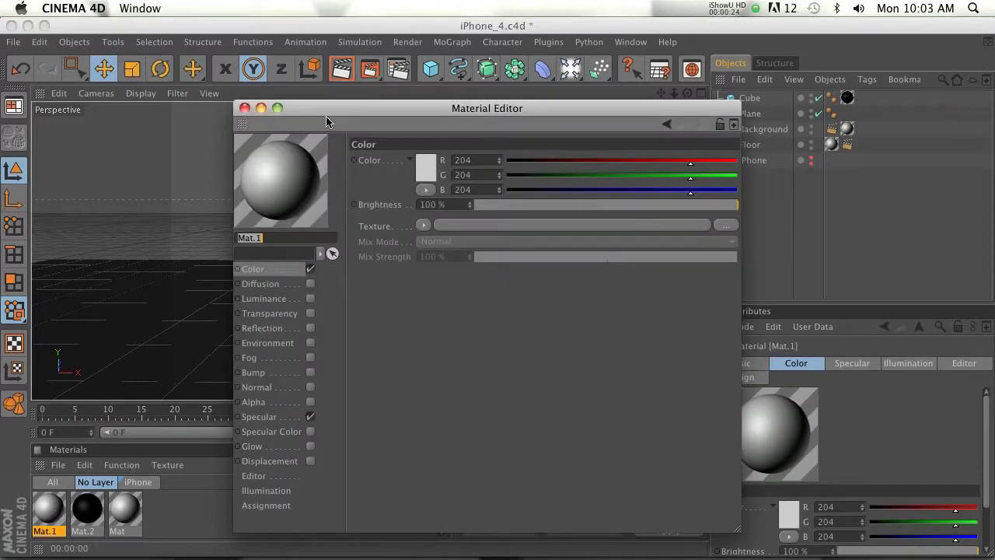
drag(325, 113, 307, 41)
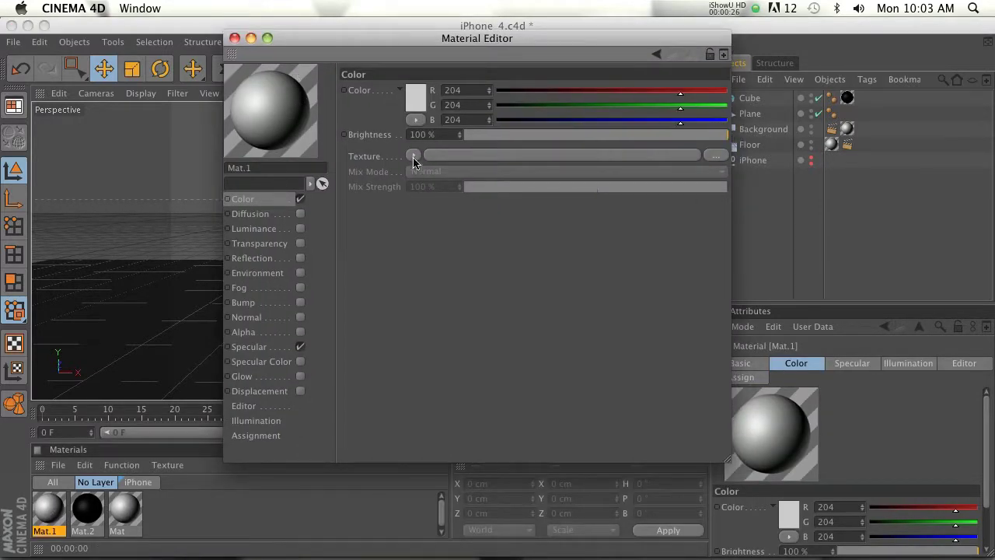
click(413, 155)
mouse_move(506, 472)
click(552, 487)
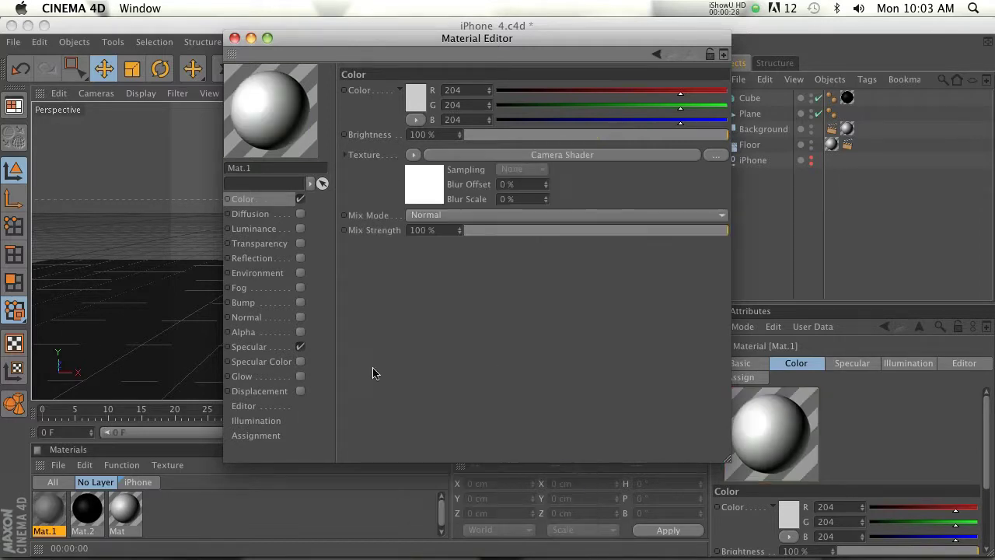
click(265, 346)
click(305, 347)
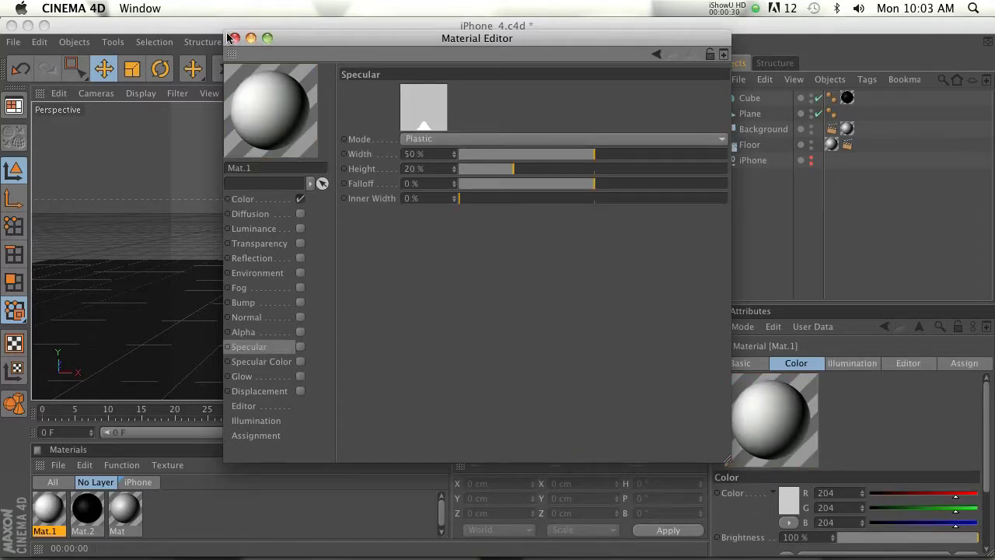
Add a camera to the scene and link it to the Camera Shader in the new material's color texture.
click(275, 201)
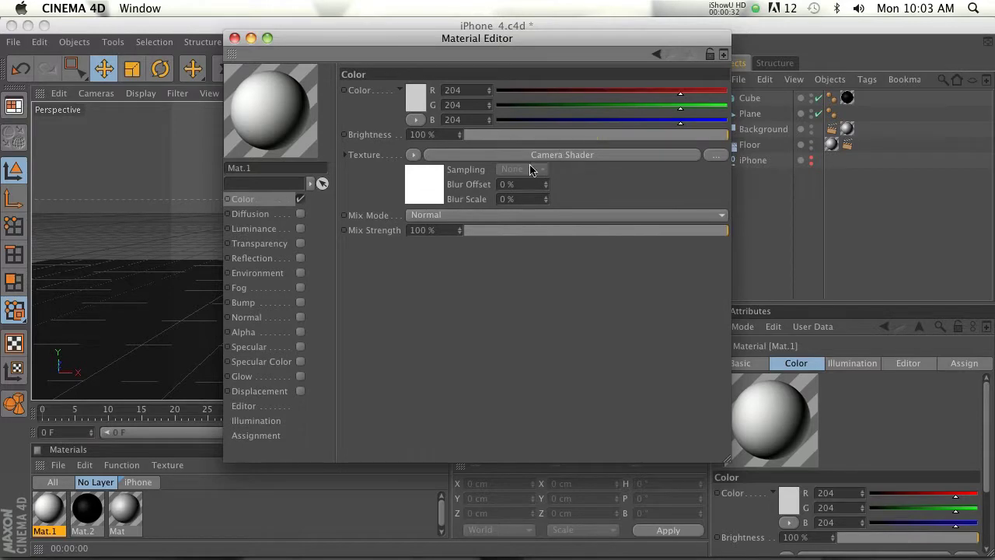
click(417, 196)
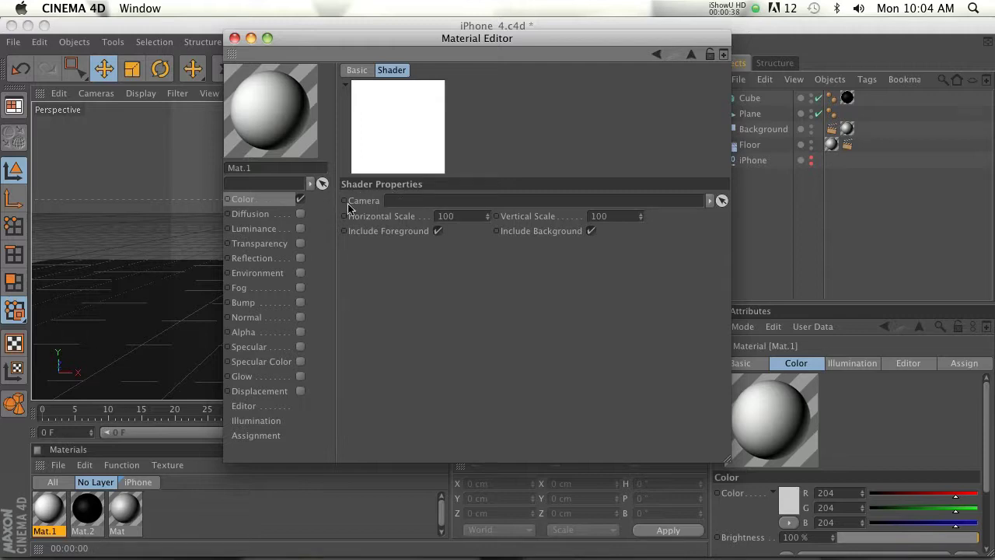
drag(411, 45, 363, 236)
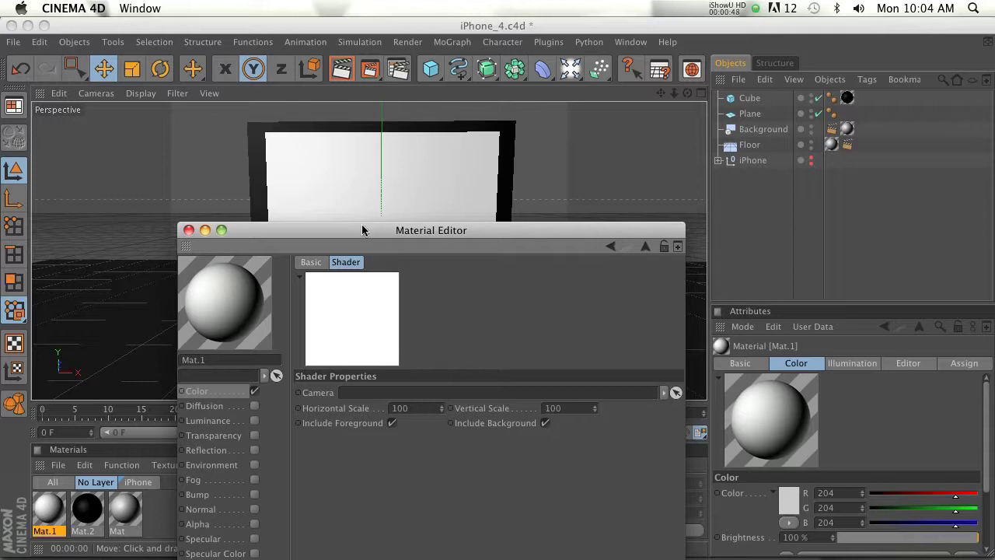
drag(363, 231, 802, 272)
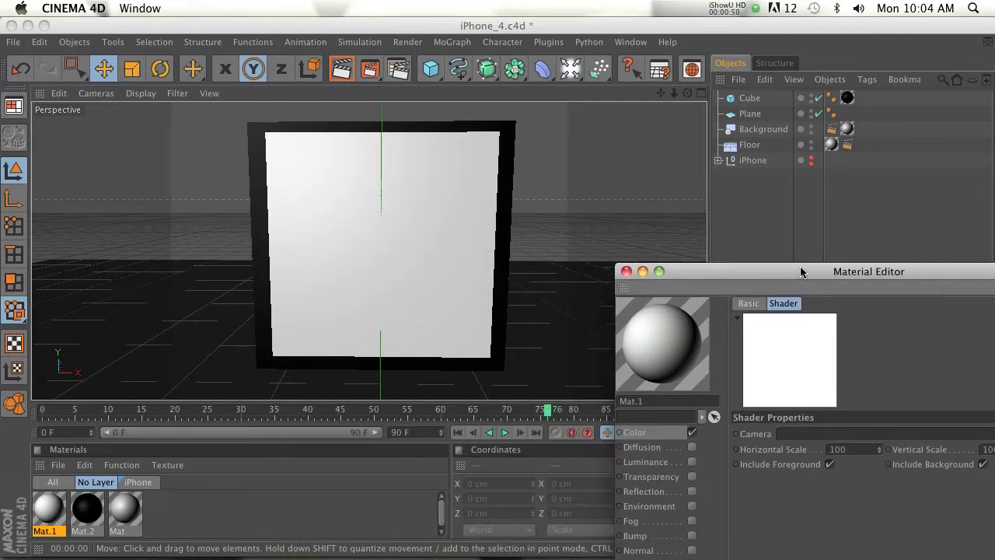
drag(570, 69, 719, 138)
drag(728, 268, 225, 112)
drag(637, 115, 311, 277)
drag(223, 115, 693, 228)
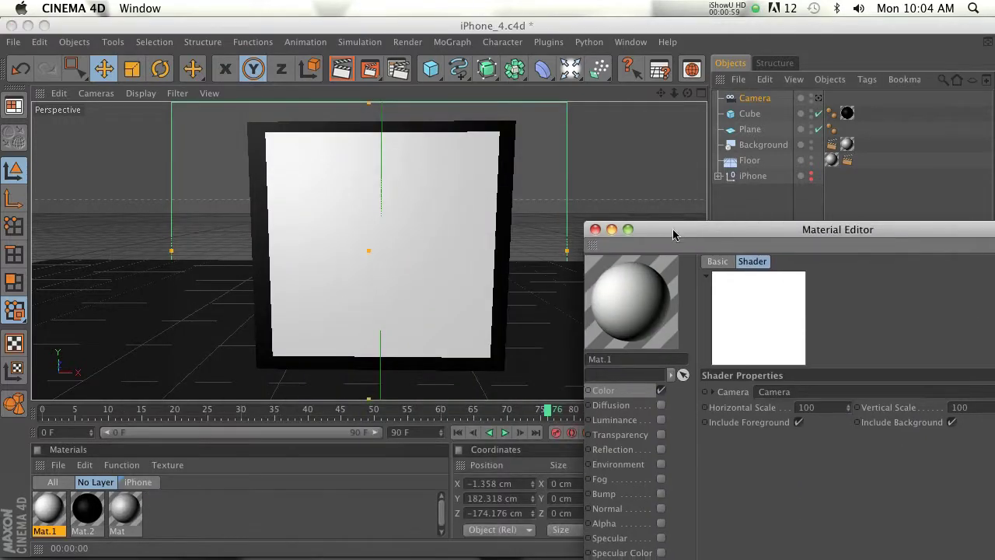
click(595, 230)
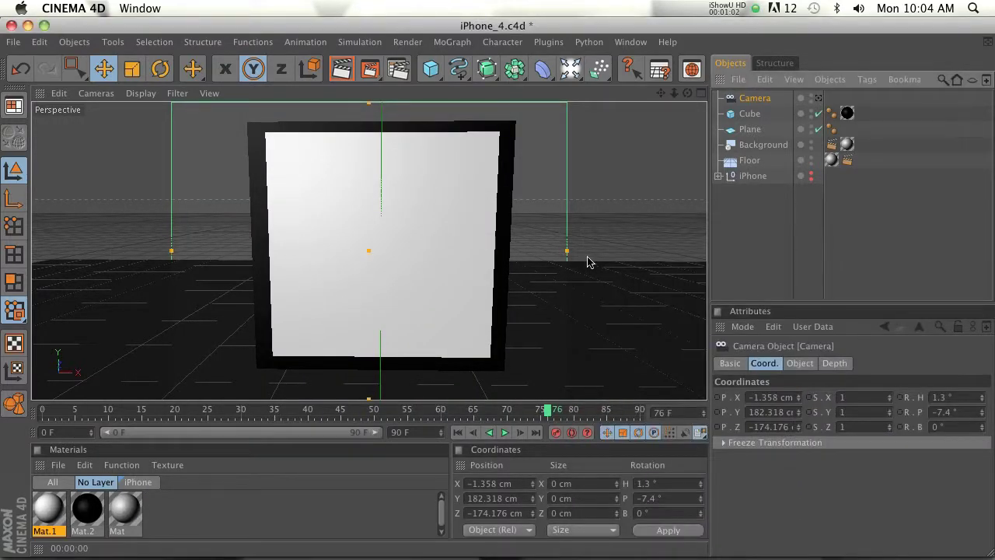
Apply the Camera Shader material Mat.1 to the plane inside the black frame.
click(391, 211)
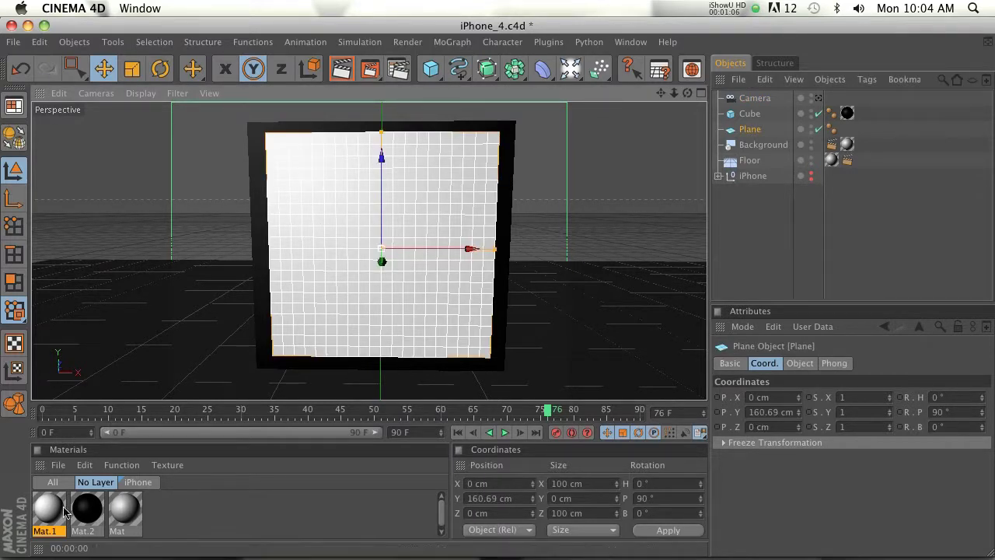
drag(50, 517, 749, 131)
click(751, 222)
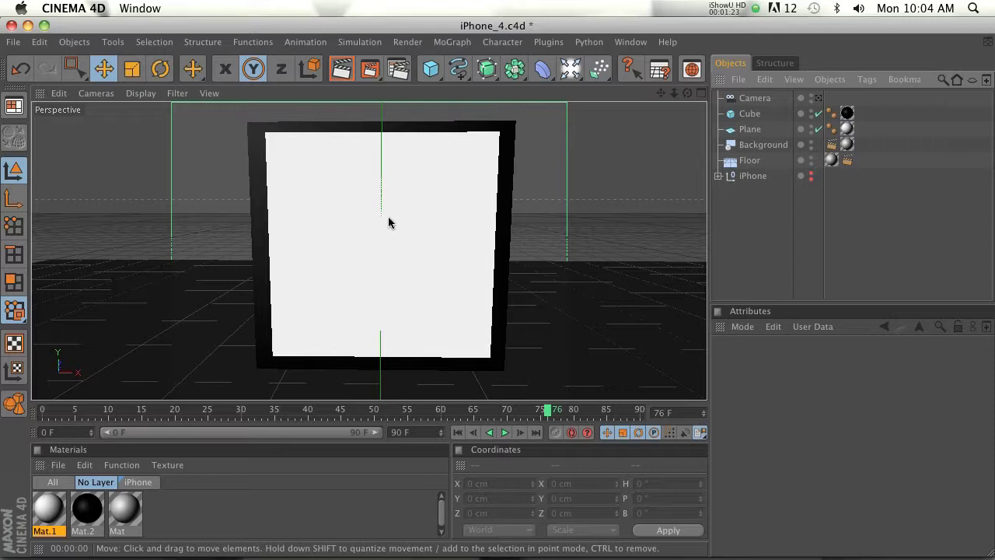
Enable Enhanced OpenGL and Post Effects for the perspective view's display.
click(141, 93)
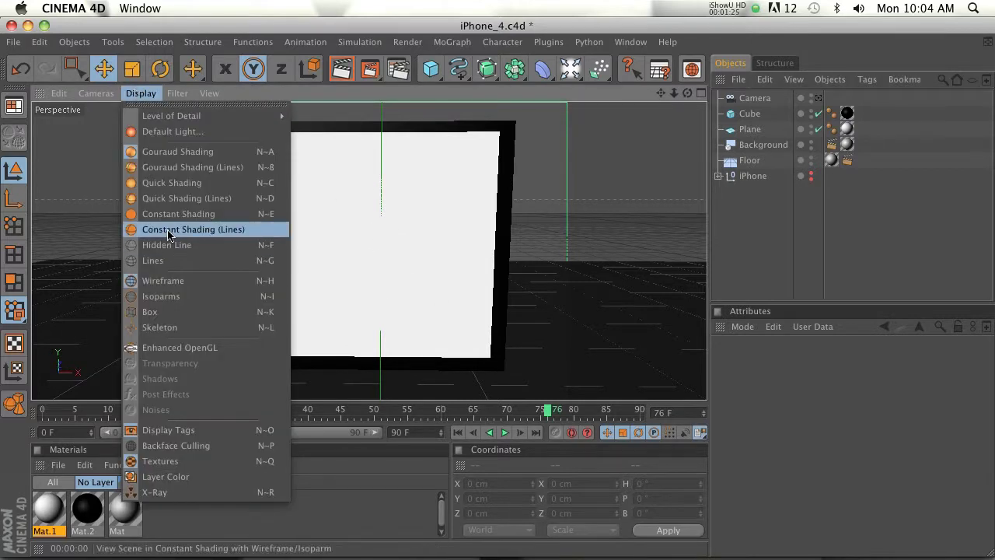
click(239, 348)
click(142, 94)
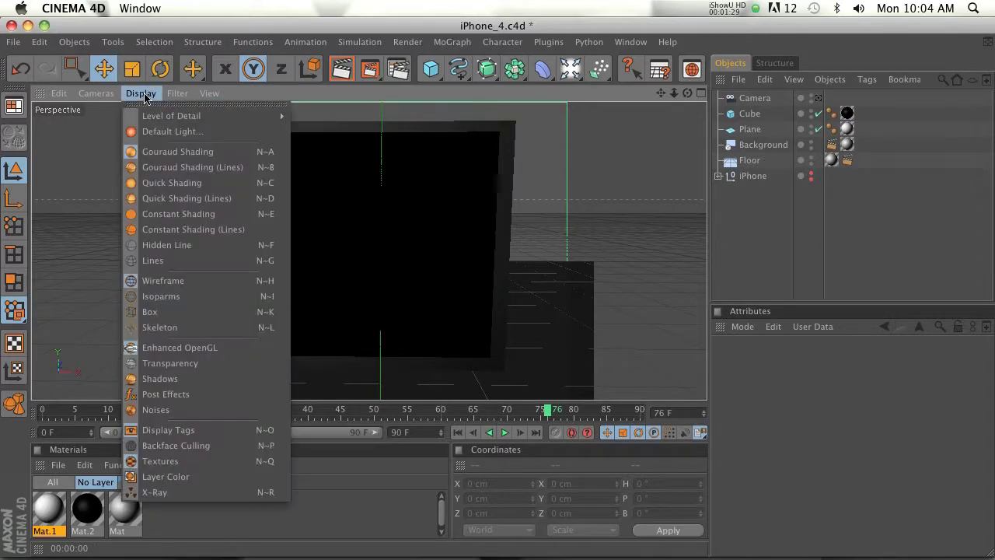
click(201, 394)
Look through the scene camera, swing it around the frame to about 21° heading, and move it slightly closer.
click(754, 98)
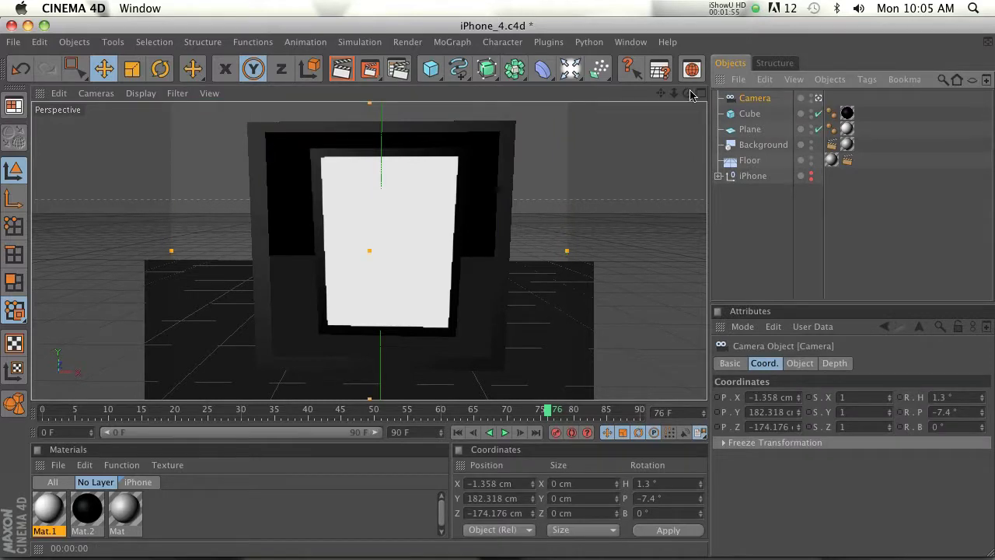
drag(687, 93, 498, 291)
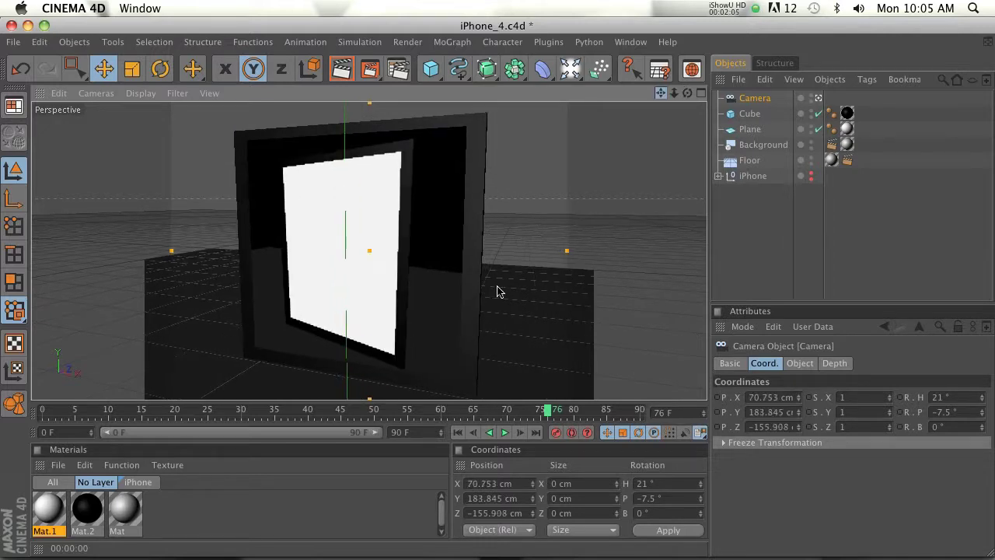
scroll(497, 291, up, 2)
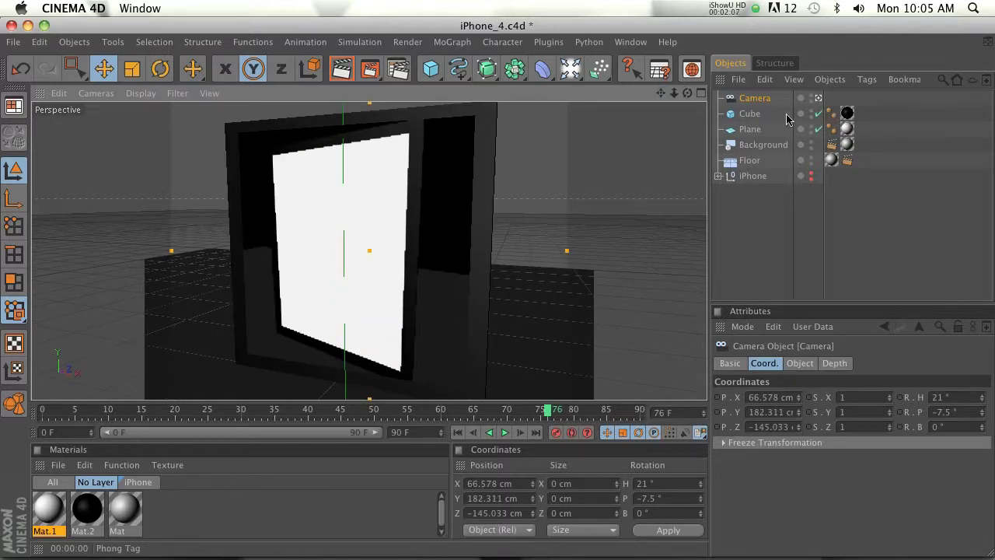
Leave the camera's view and render the framed plane in the perspective view from a more frontal angle.
click(818, 98)
drag(674, 92, 497, 288)
click(343, 69)
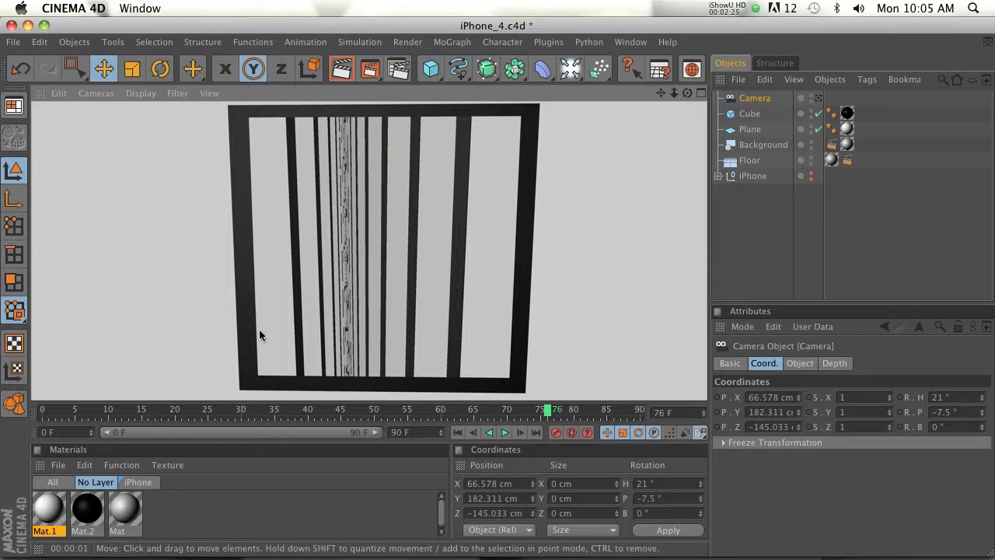
Set the vertical scale of Mat.1's Camera Shader to 200 and render the view.
double_click(51, 519)
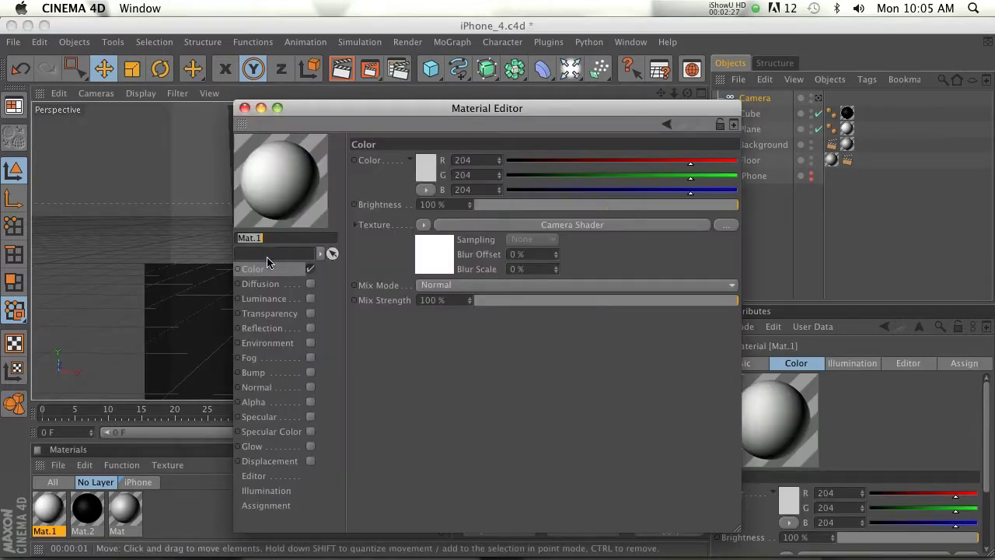
click(451, 260)
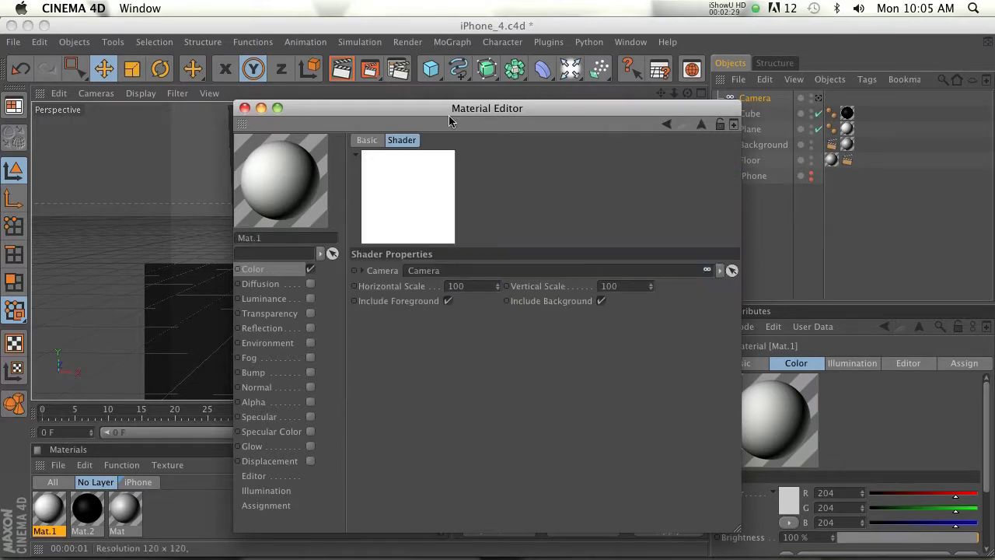
drag(449, 116, 428, 118)
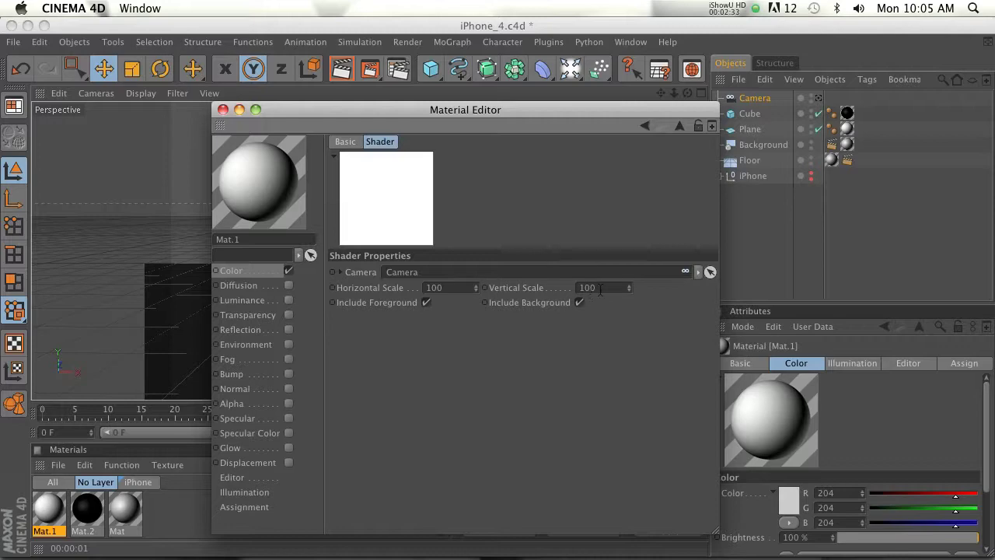
drag(600, 288, 564, 287)
text(200)
drag(415, 116, 773, 333)
click(331, 66)
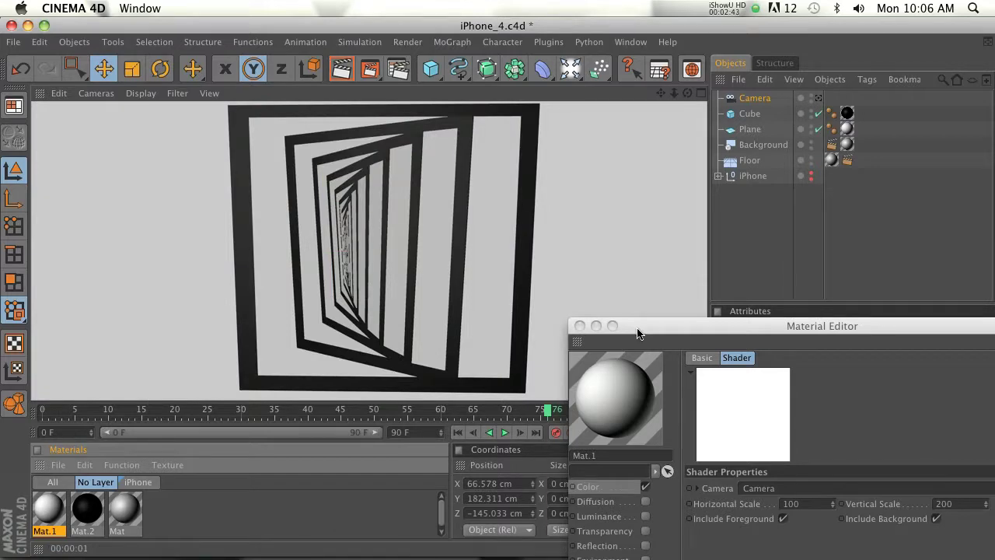
Set the Camera Shader's vertical scale to 250, render the view again, and close the material editor.
drag(633, 332, 542, 181)
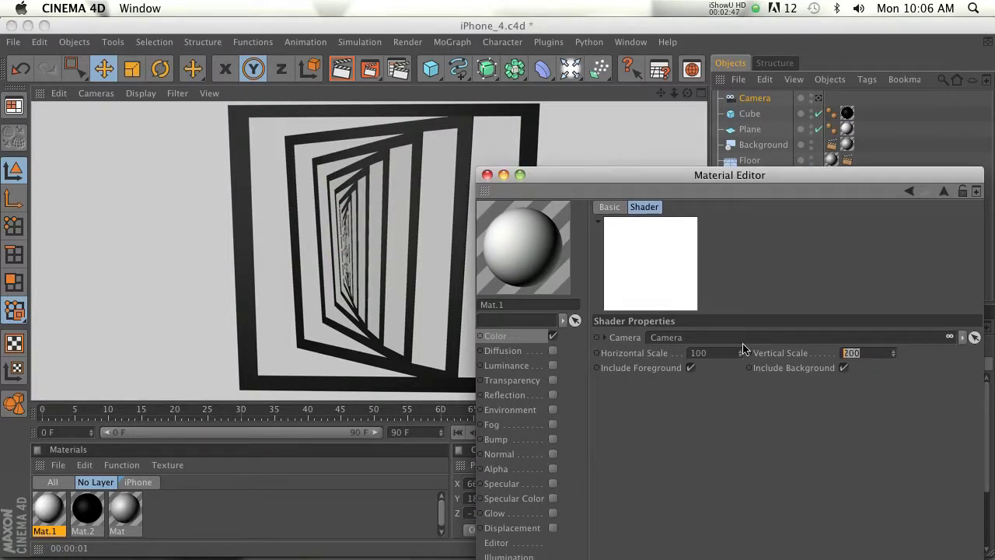
key(Return)
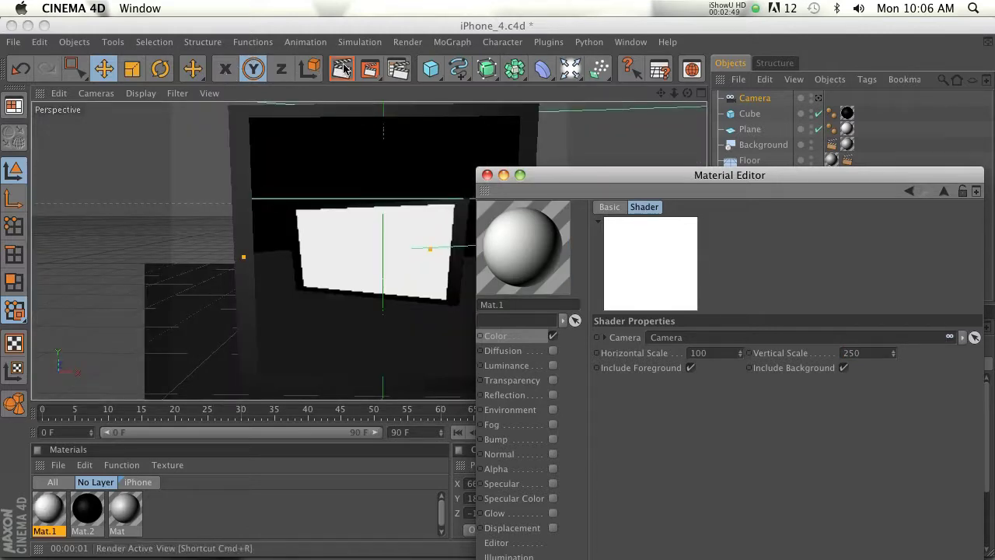
click(560, 169)
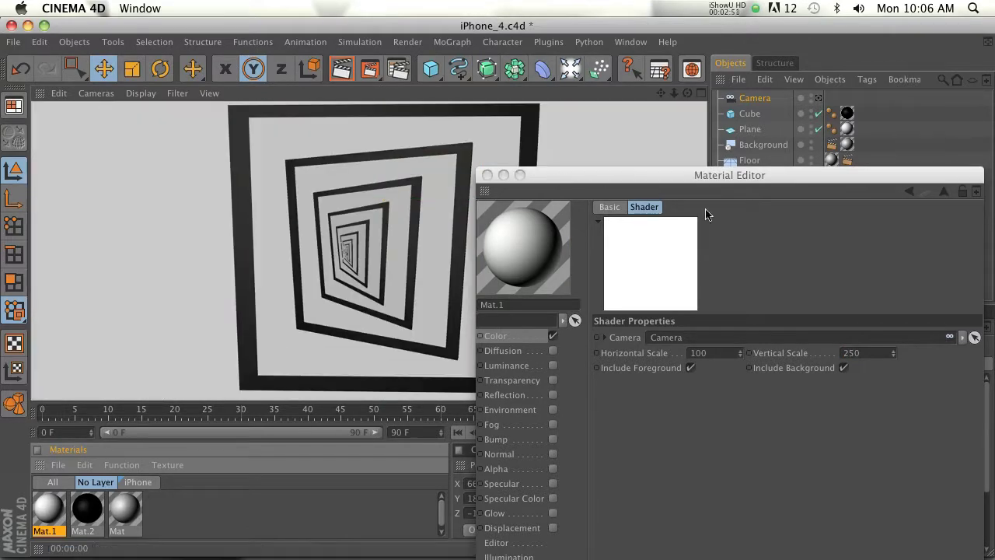
drag(566, 185, 358, 125)
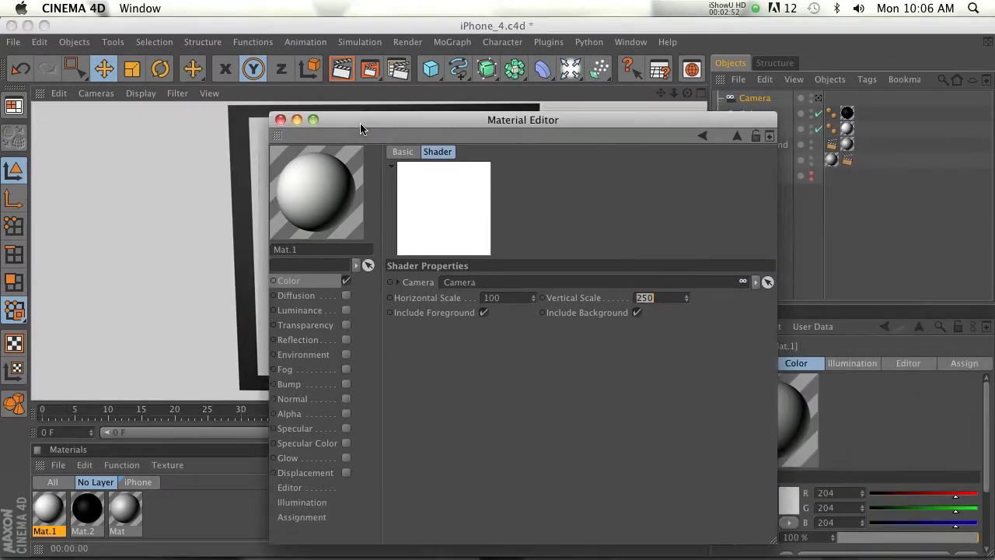
click(285, 117)
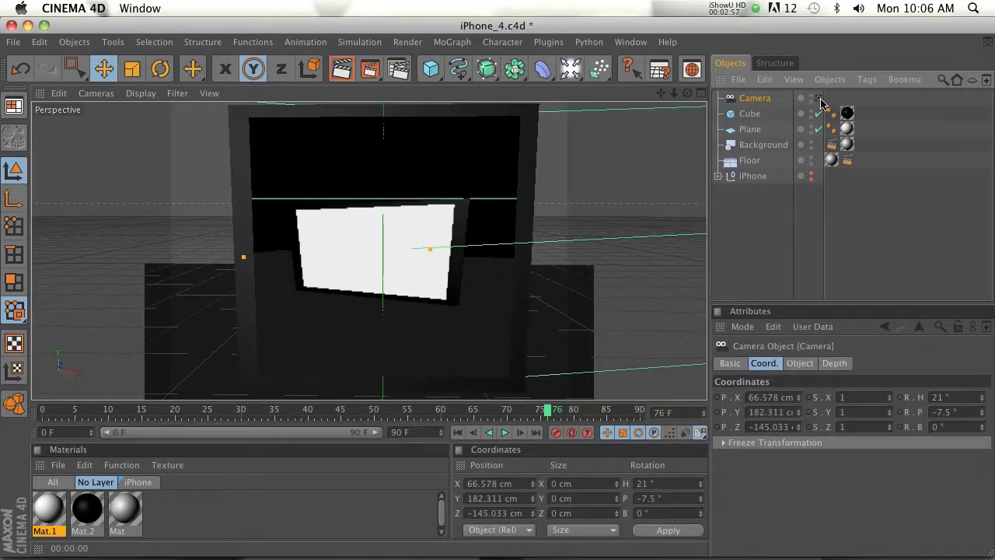
Look through the scene camera, set its bank rotation to 11°, and leave its view to render the framed plane in perspective.
click(819, 99)
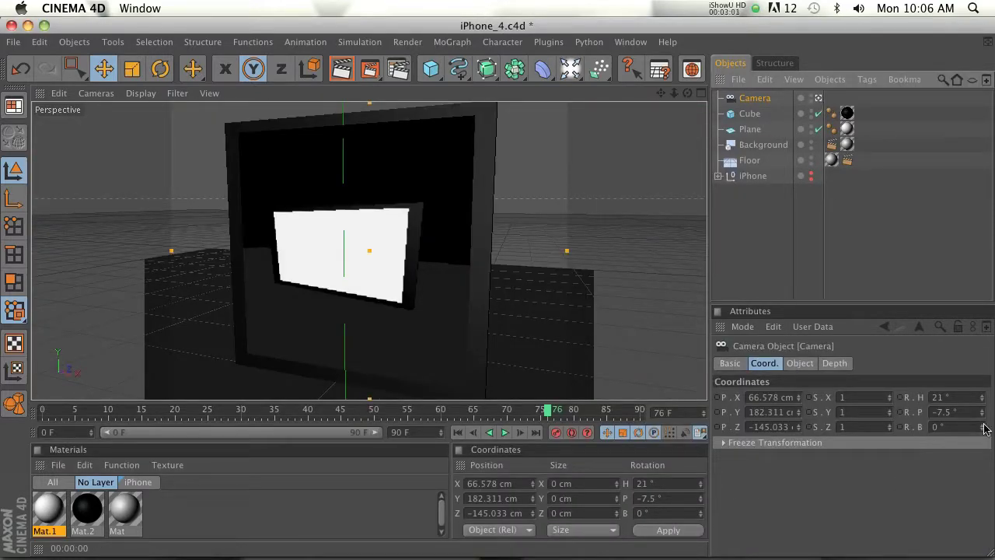
drag(983, 428, 983, 428)
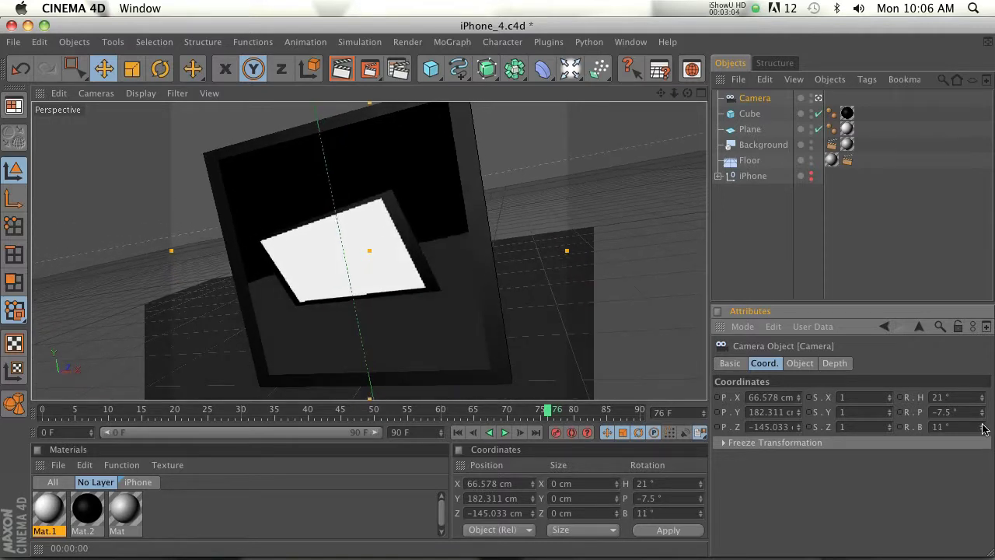
click(817, 99)
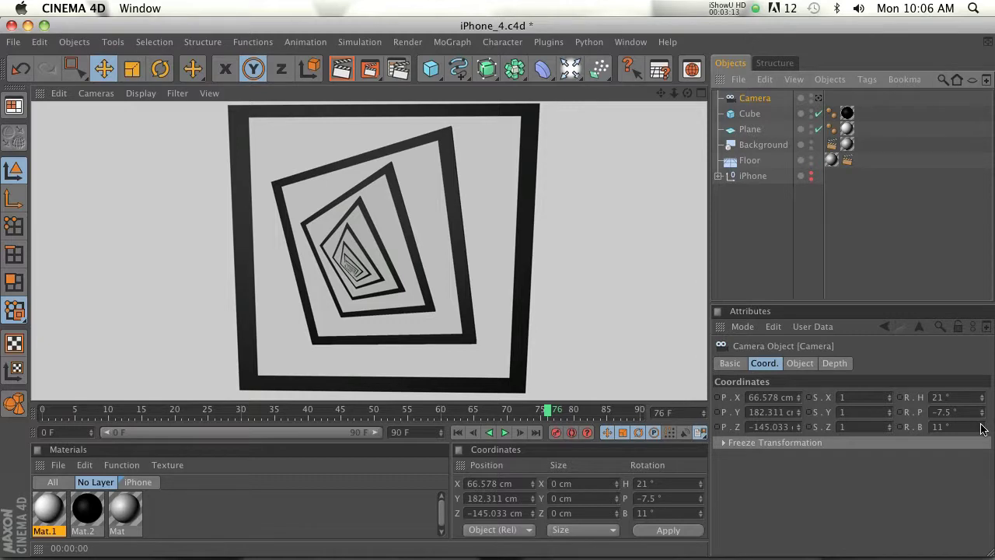
Set the camera's bank rotation to 21°, compare its own view, and render the perspective view with the camera deselected.
drag(981, 428, 981, 410)
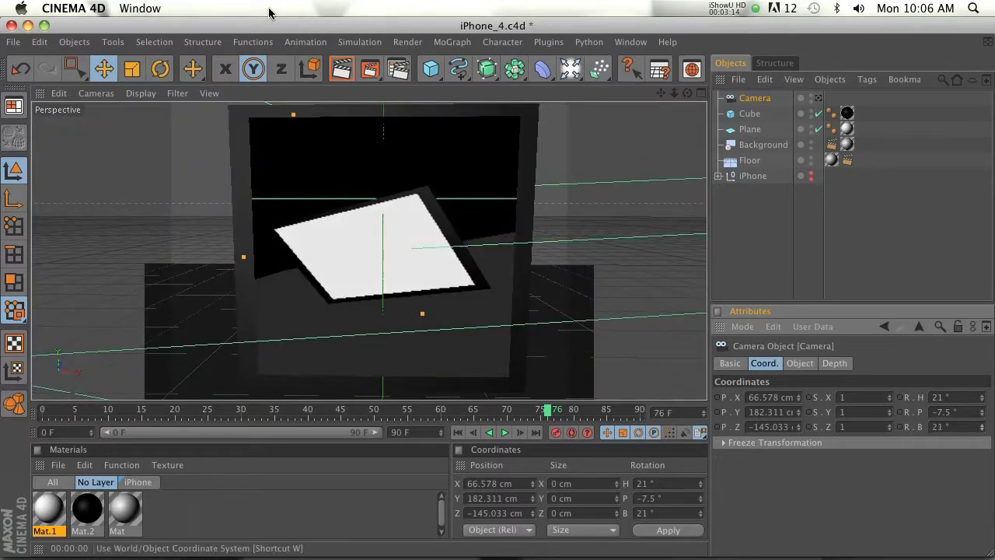
click(340, 79)
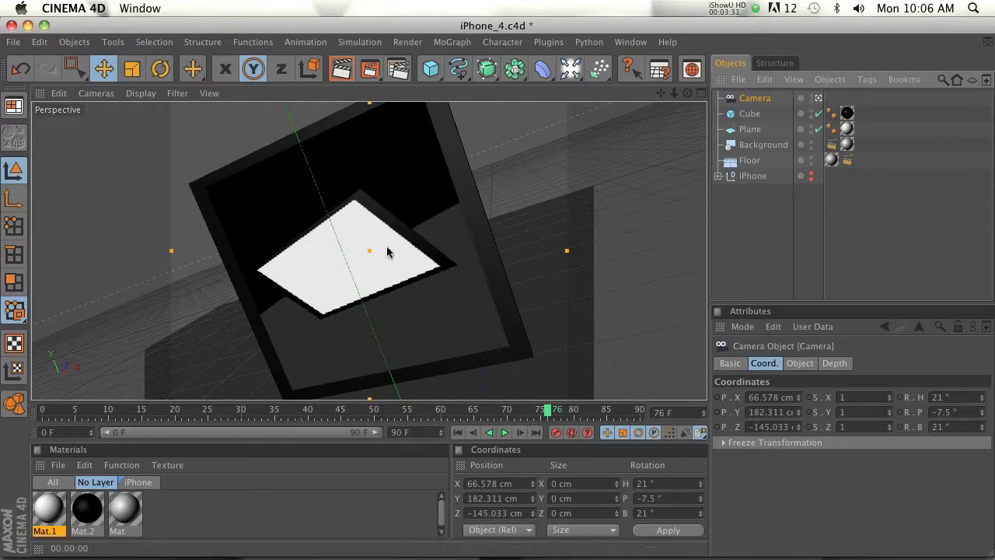
click(818, 98)
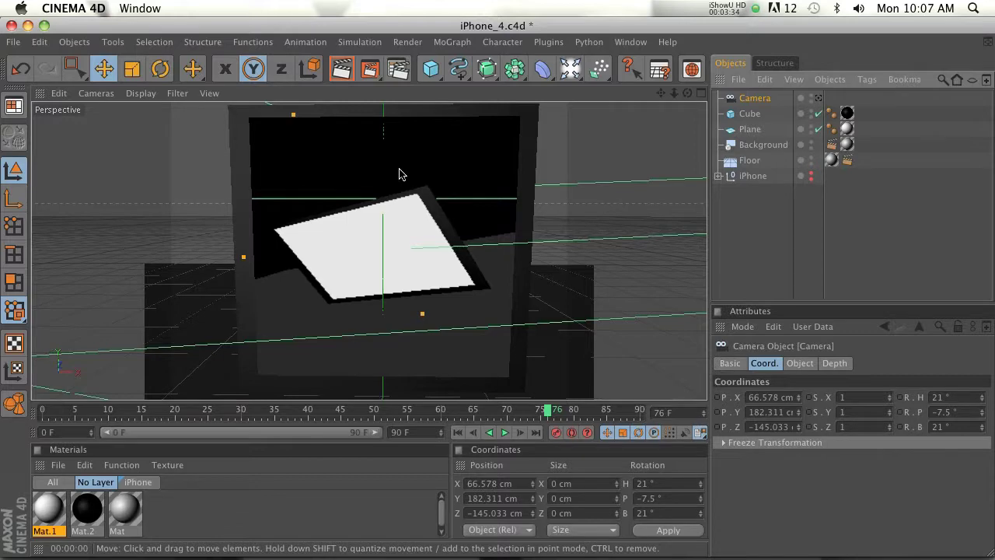
click(436, 287)
click(754, 244)
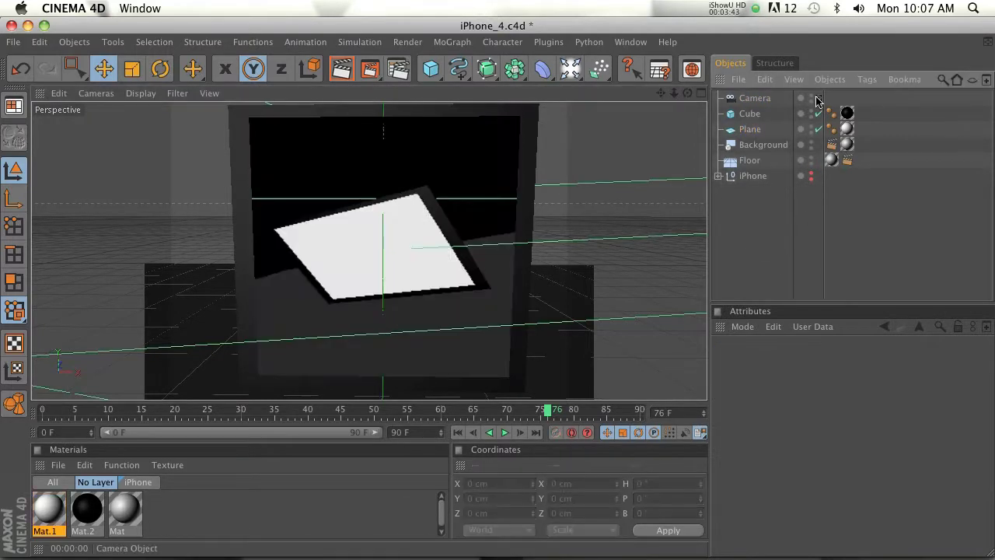
click(341, 69)
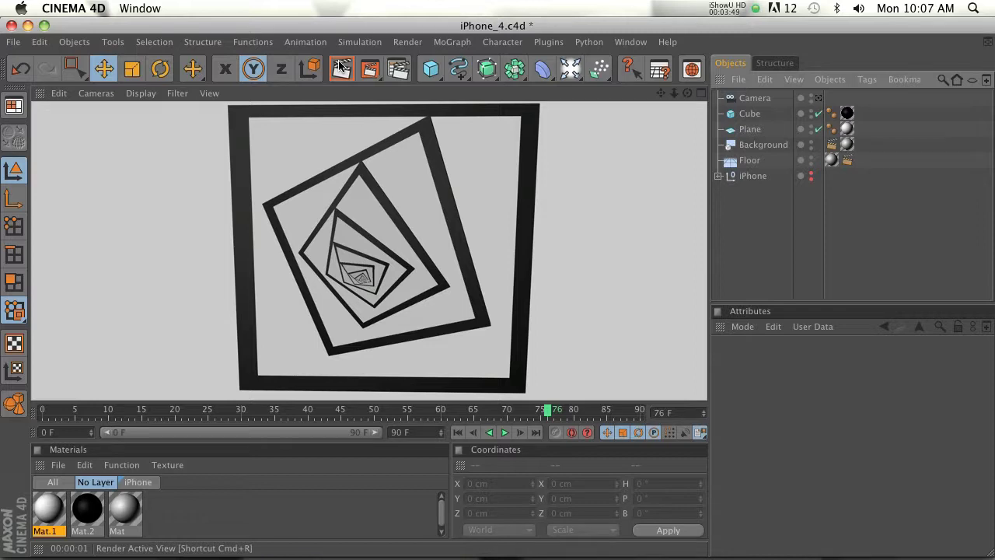